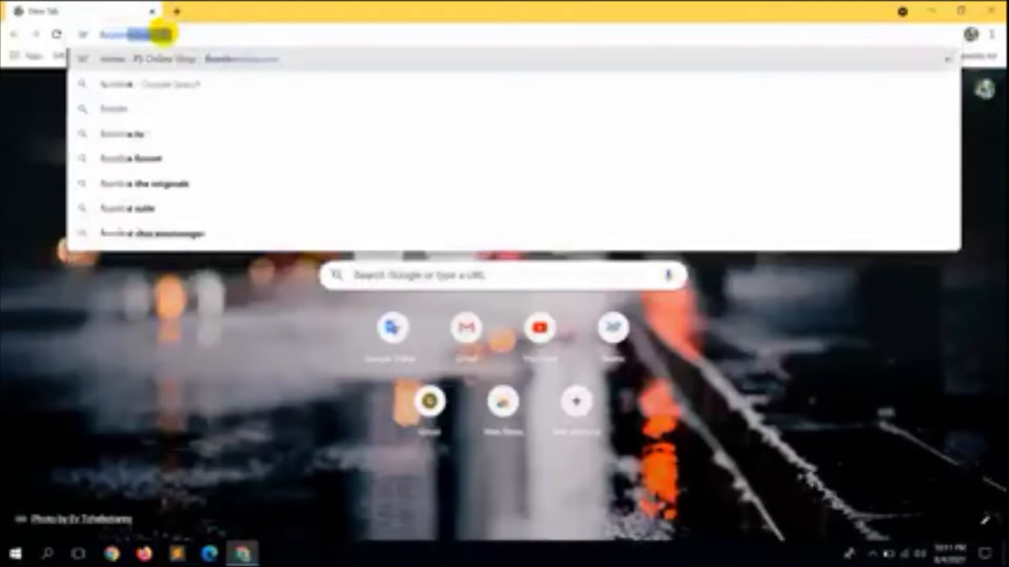
# Load the fsonlineshop.com website and copy its web address
pyautogui.press('Return')
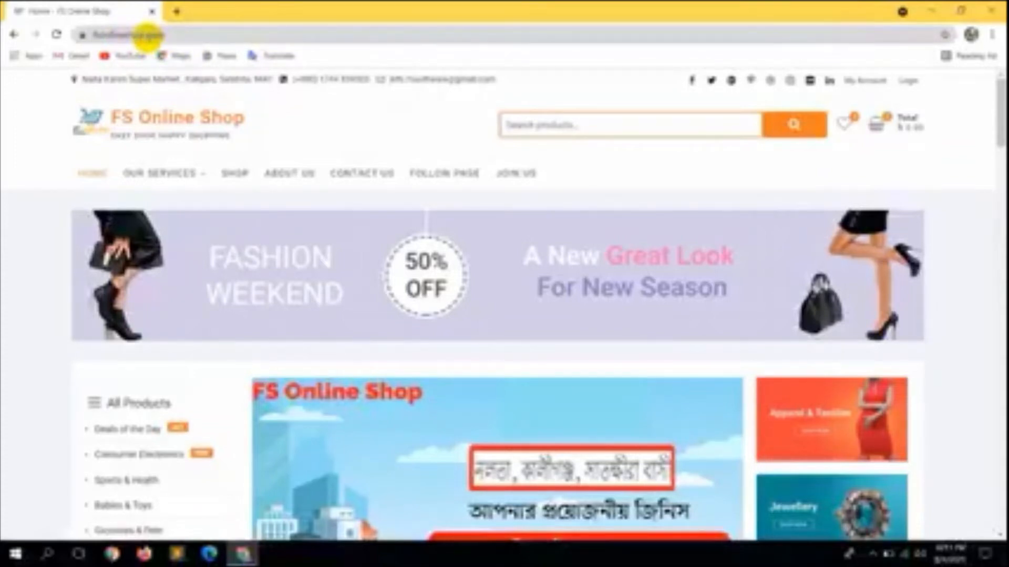
pyautogui.click(148, 36)
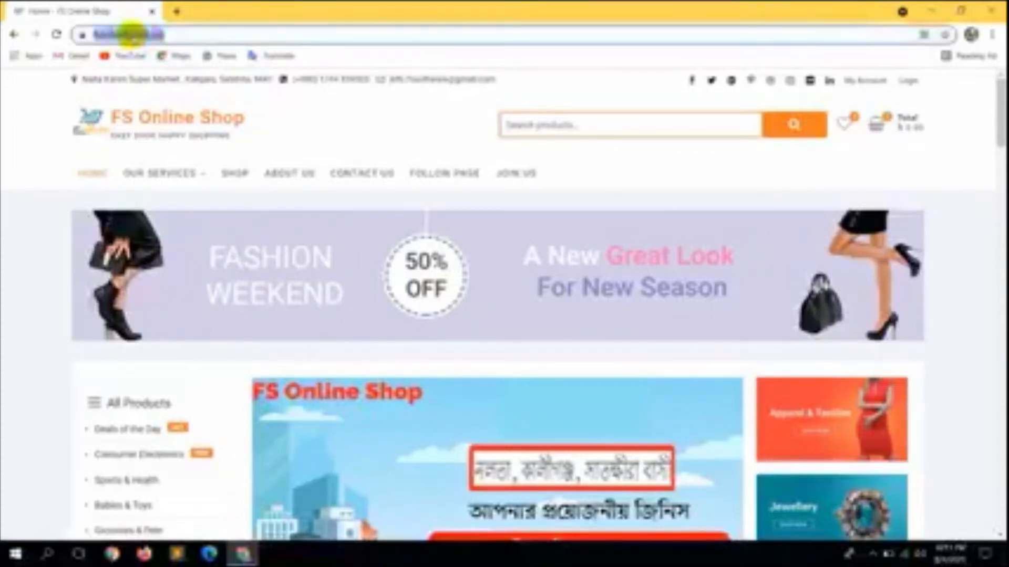
pyautogui.rightClick(124, 35)
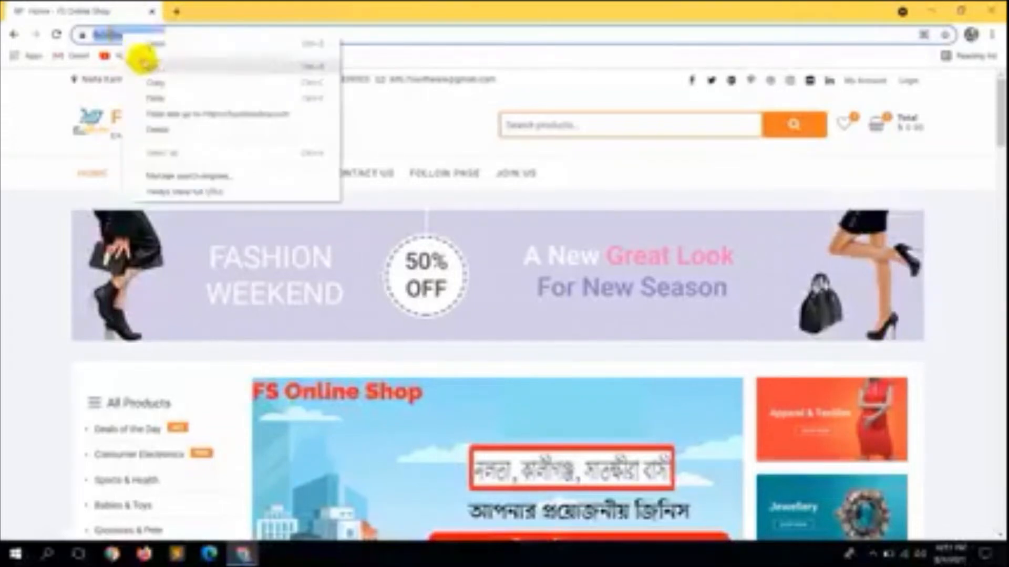
pyautogui.click(144, 80)
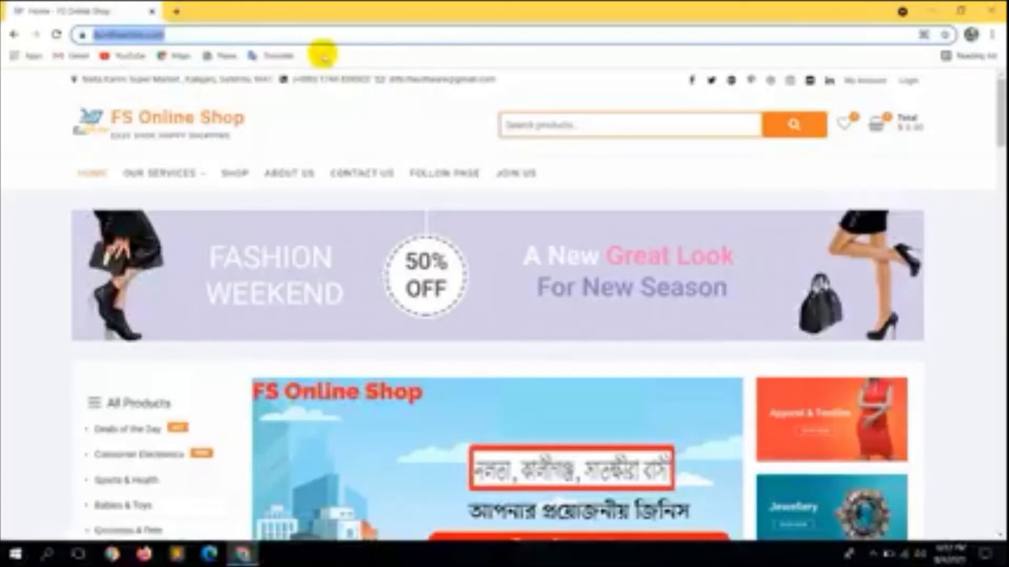
# Add the current page to the bookmarks bar under the name "FS Online Shop"
pyautogui.rightClick(310, 57)
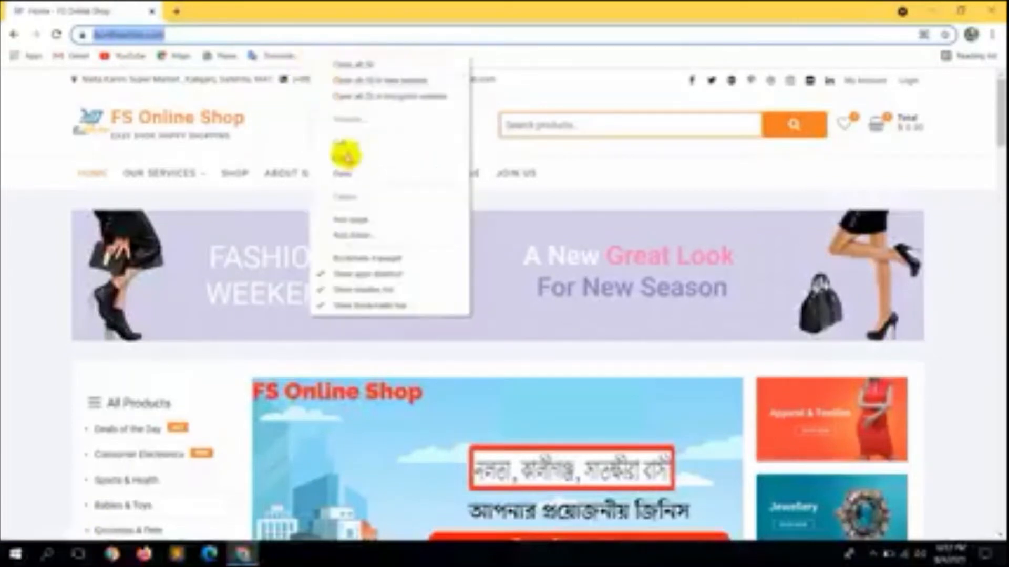
pyautogui.click(357, 218)
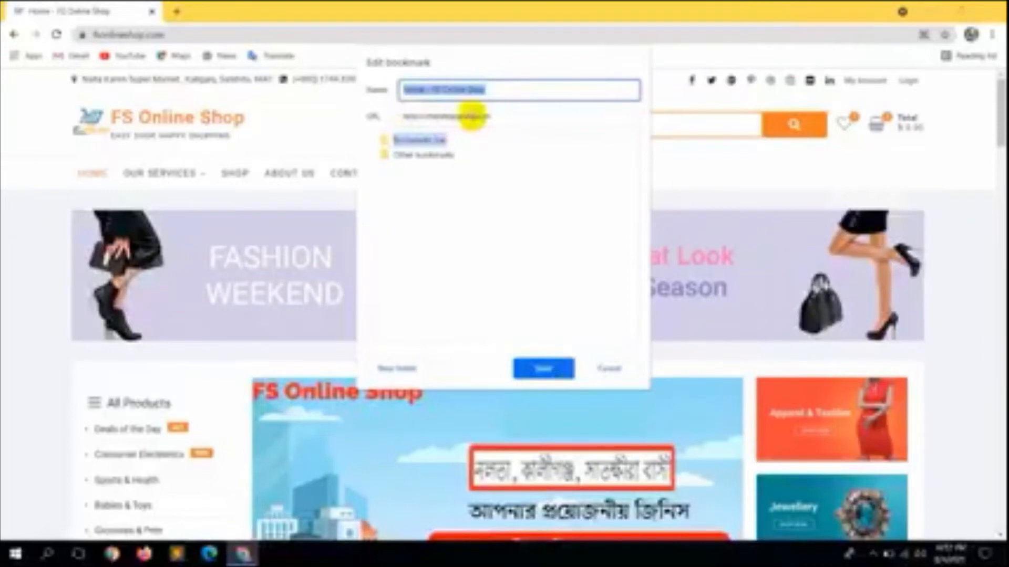
pyautogui.click(434, 91)
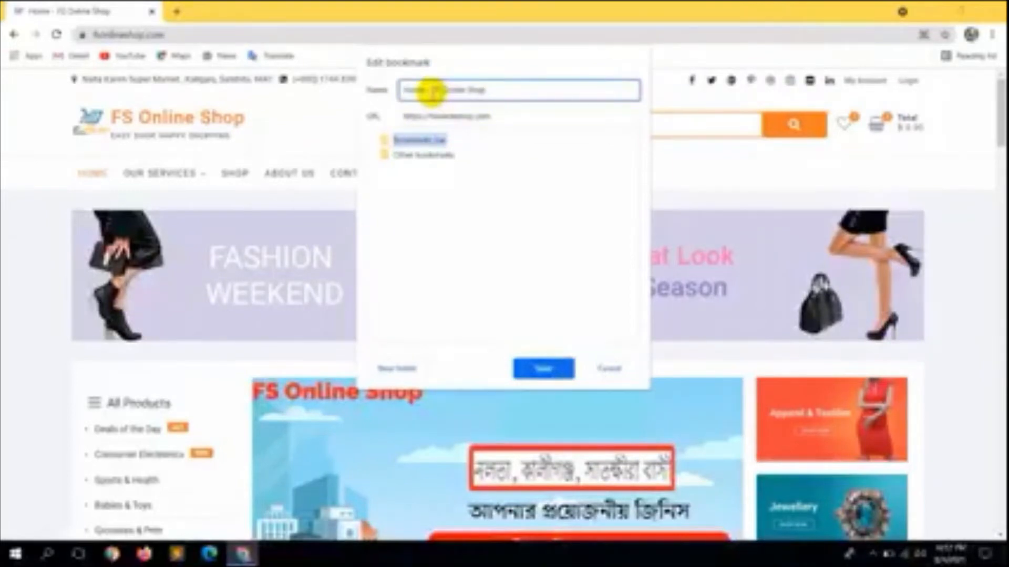
pyautogui.moveTo(434, 91); pyautogui.dragTo(375, 91)
pyautogui.press('BackSpace')
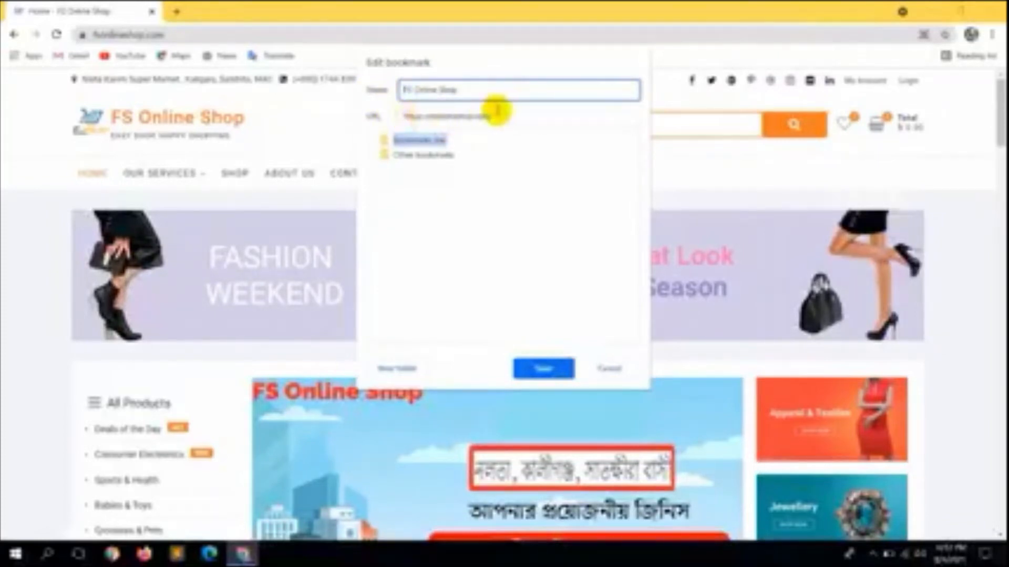
pyautogui.click(557, 368)
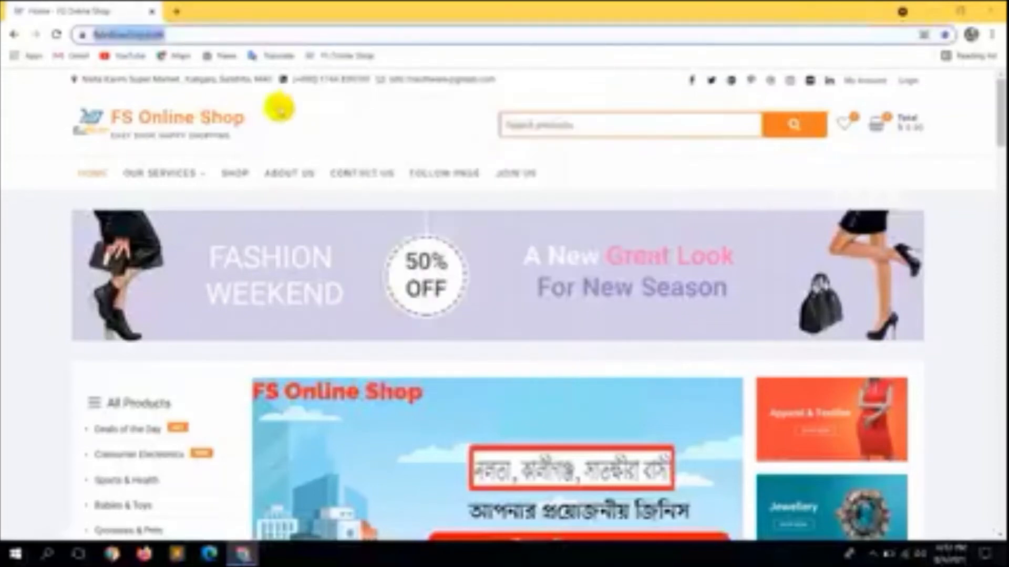
# From a new tab, create a bookmarks bar folder named "Work" and open it to check its contents
pyautogui.click(177, 11)
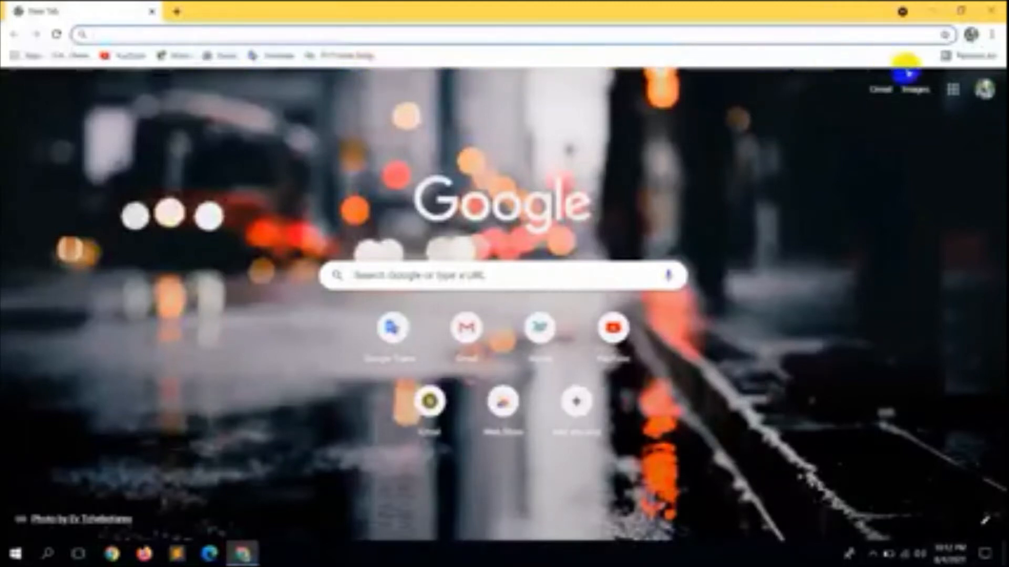
pyautogui.rightClick(398, 56)
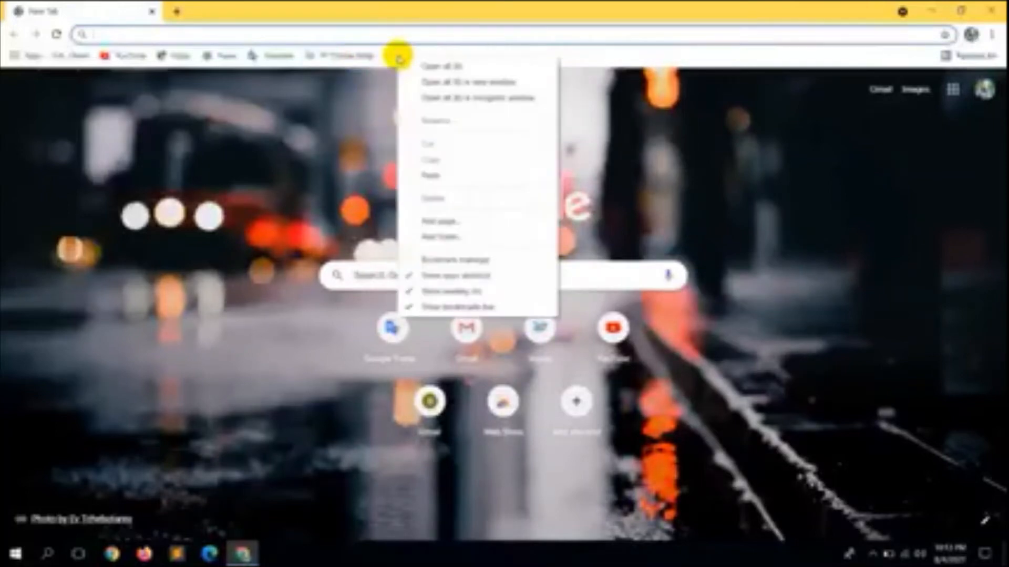
pyautogui.click(441, 234)
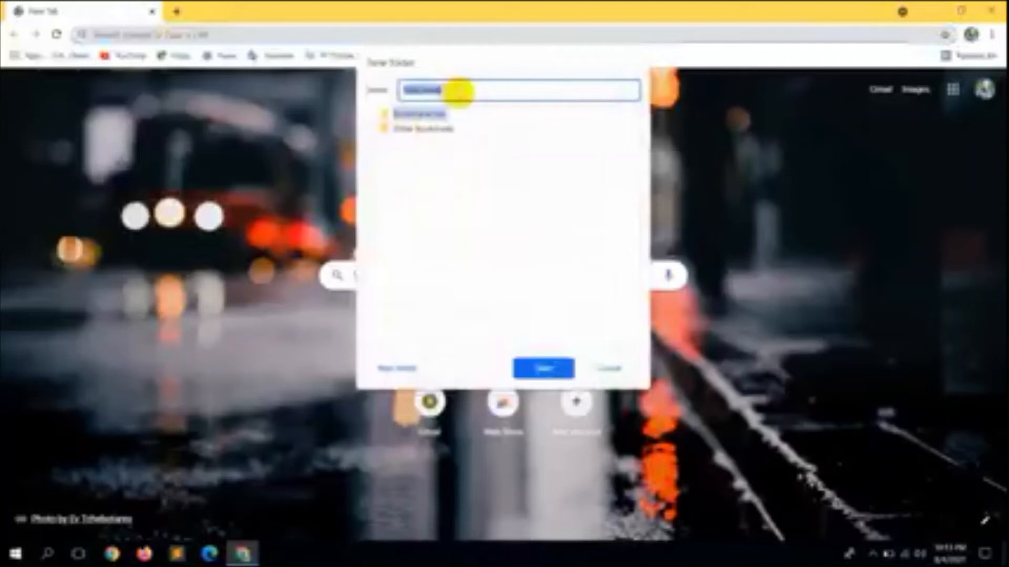
pyautogui.doubleClick(457, 92)
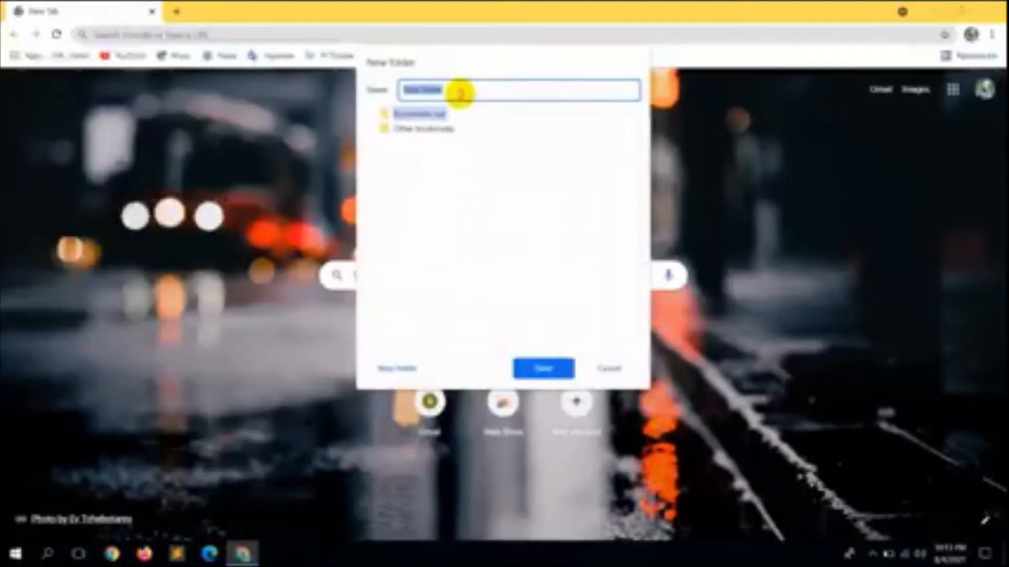
pyautogui.write('SEO')
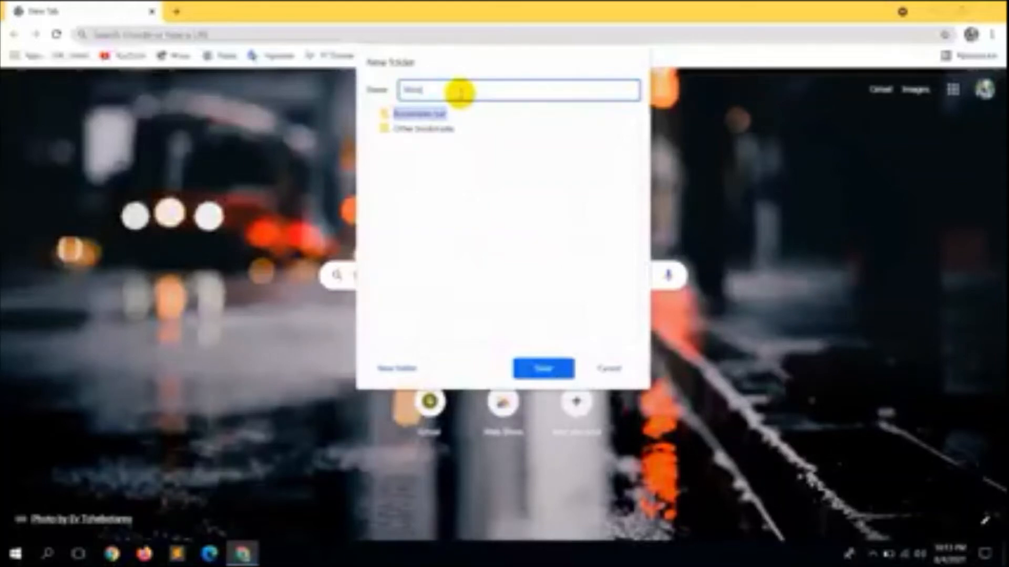
pyautogui.click(531, 367)
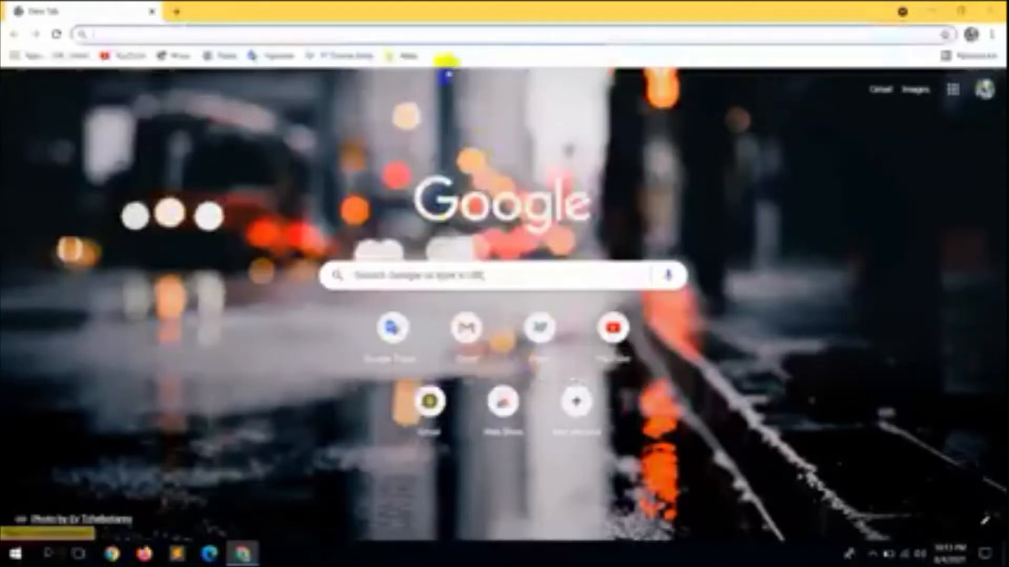
pyautogui.click(403, 56)
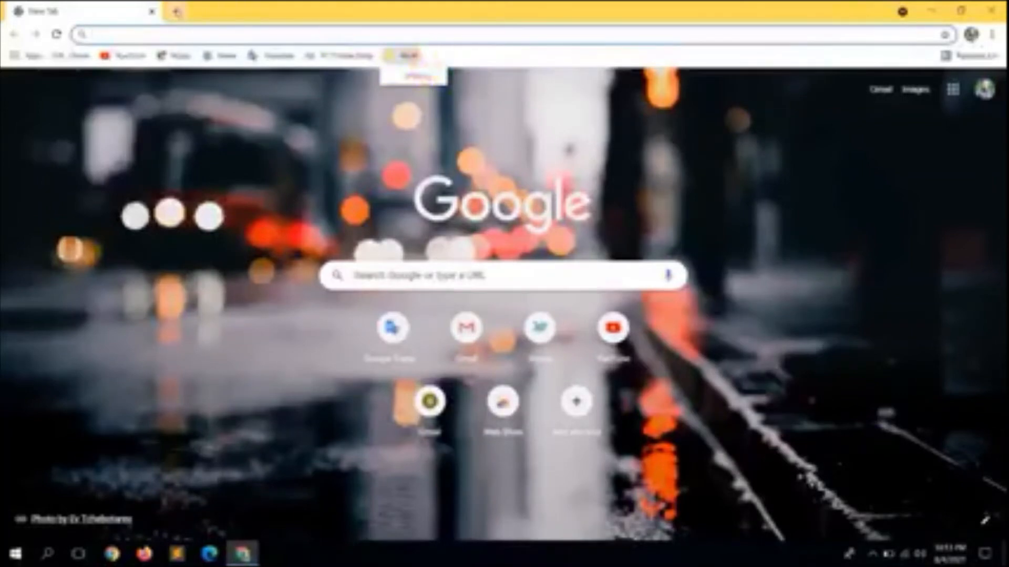
# Load daraz.com in a new tab and copy its web address
pyautogui.click(177, 12)
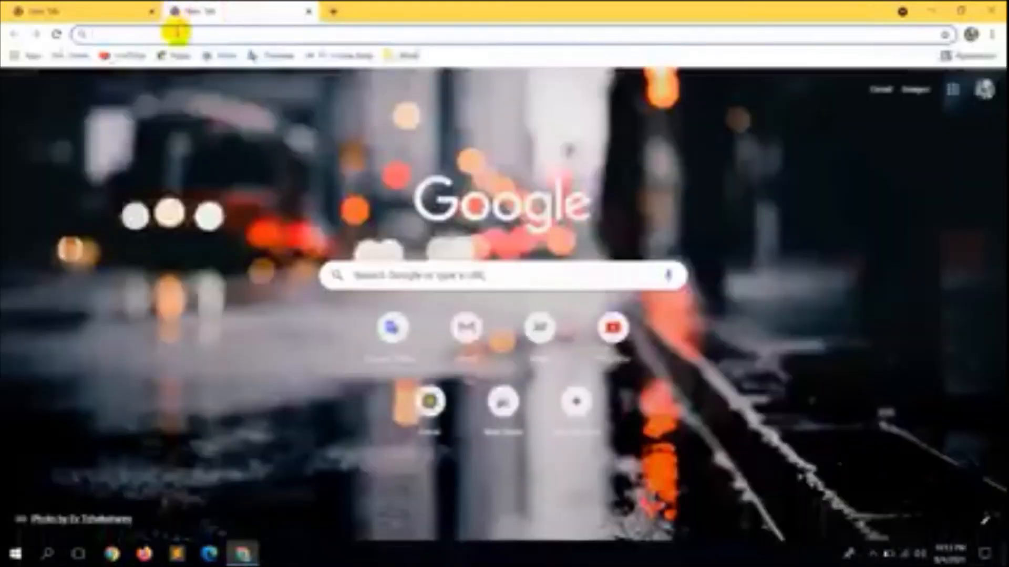
pyautogui.click(176, 34)
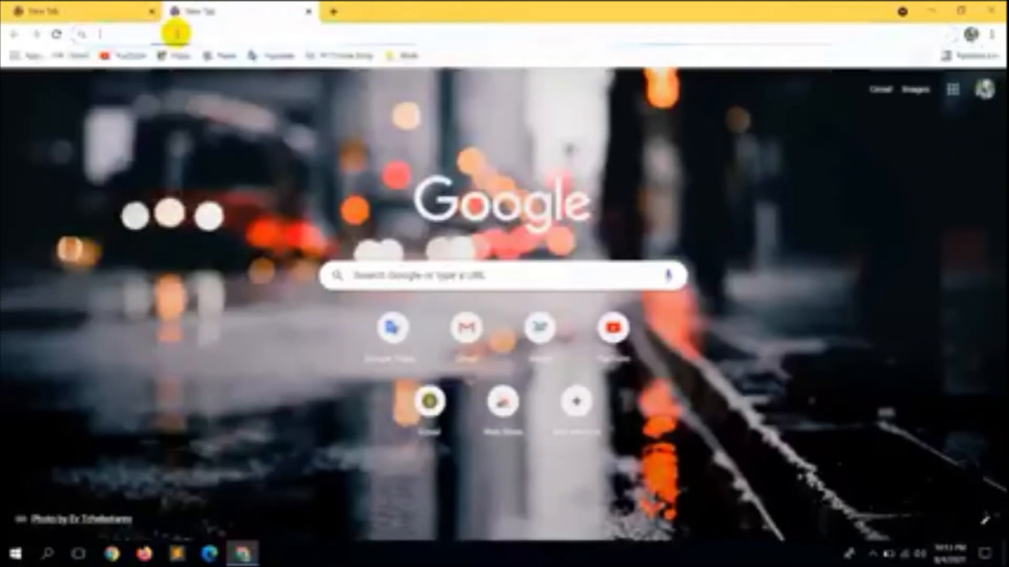
pyautogui.write('dar')
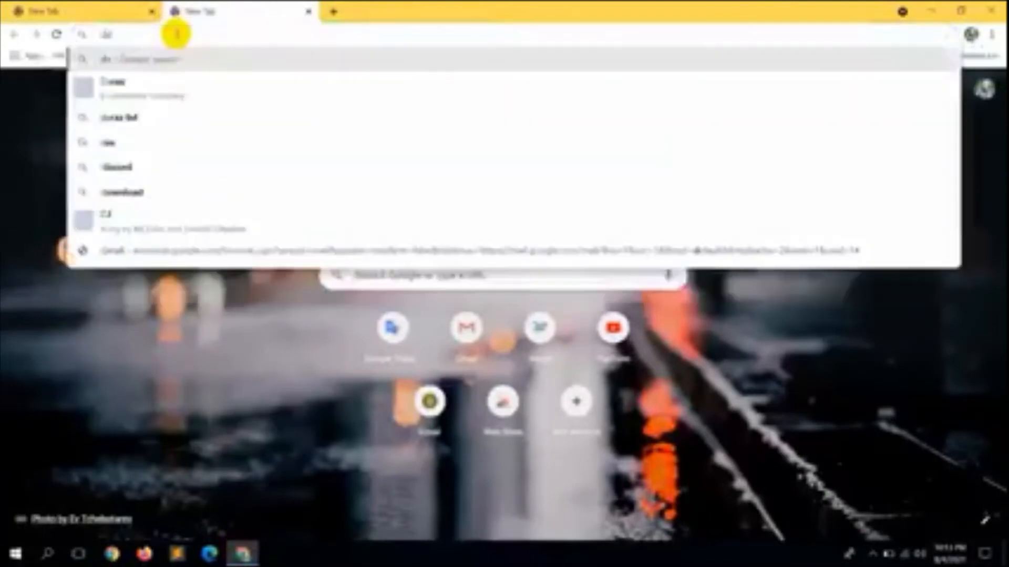
pyautogui.write('az.com')
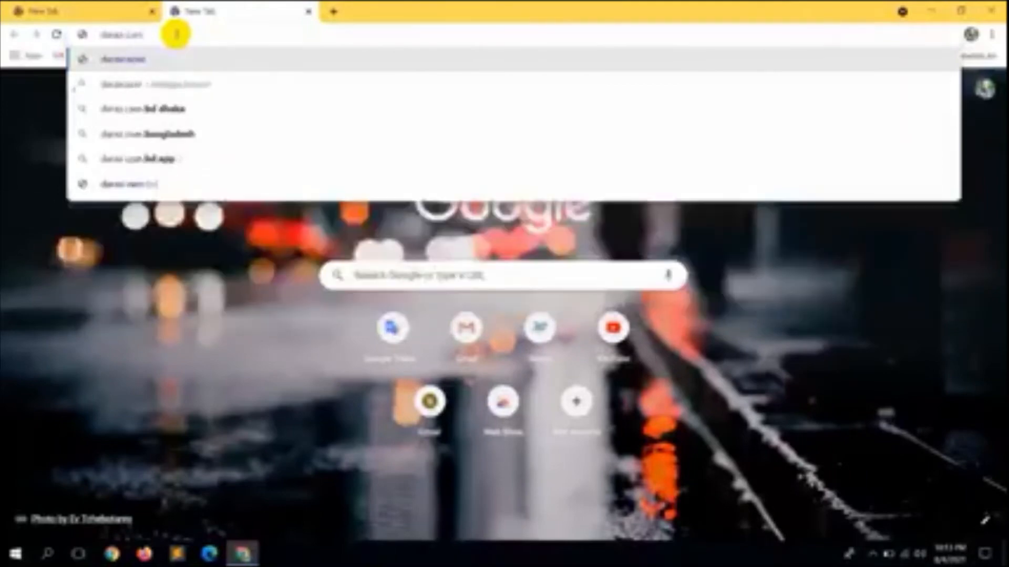
pyautogui.press('Return')
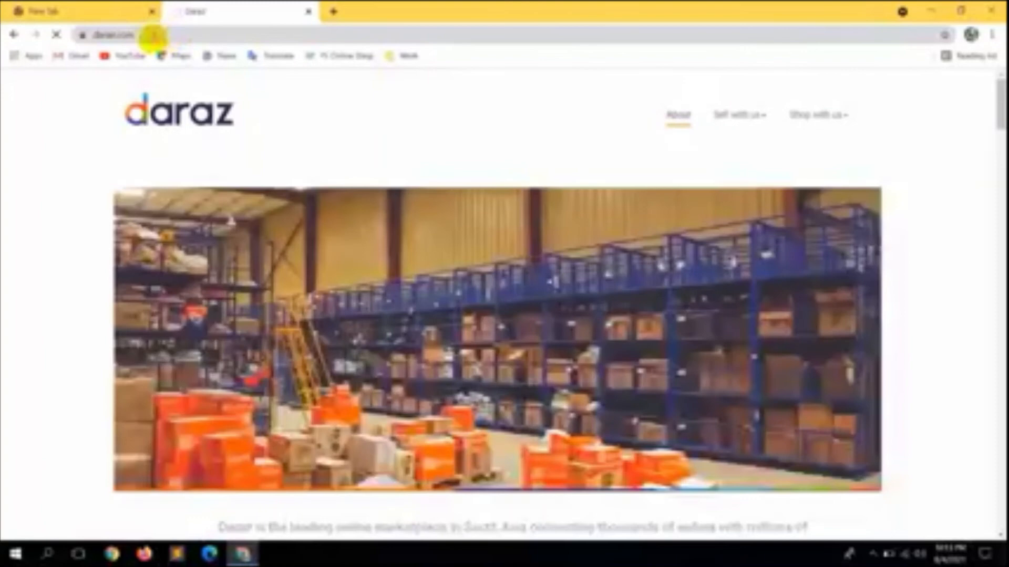
pyautogui.click(152, 35)
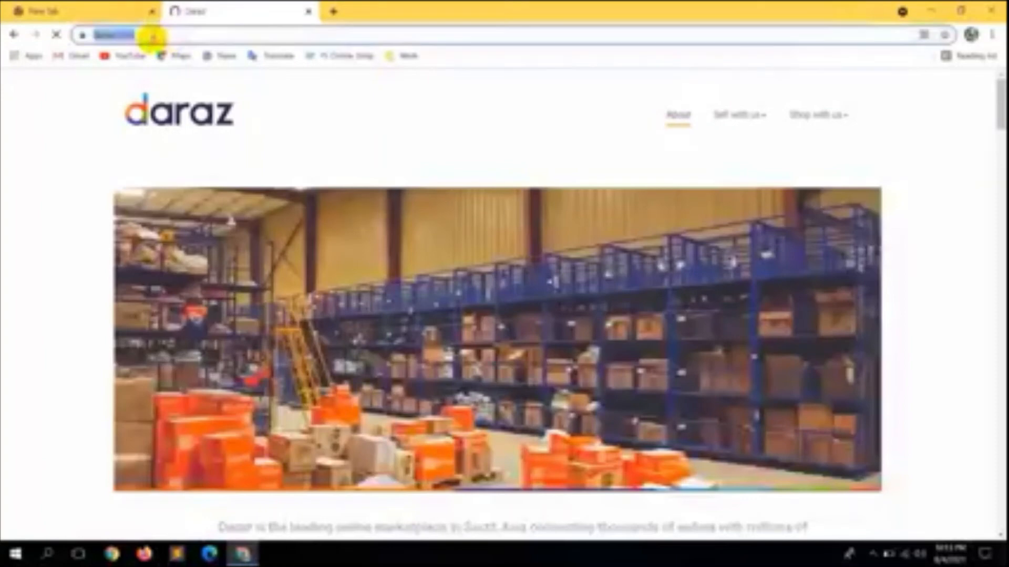
pyautogui.rightClick(114, 35)
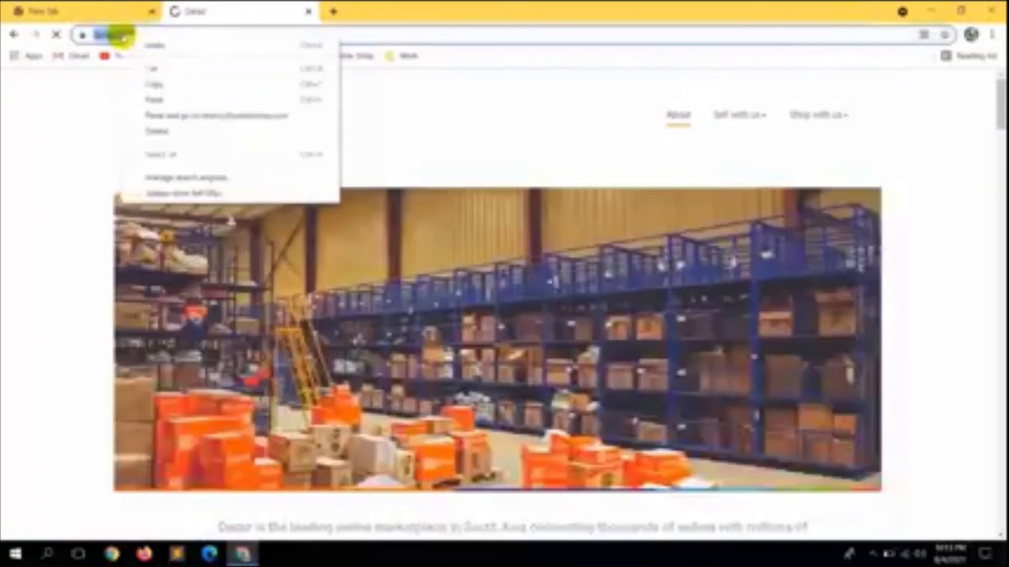
pyautogui.click(153, 83)
# Add the current page to the Work bookmark folder under the name "Daraz" and check the folder's contents
pyautogui.click(402, 55)
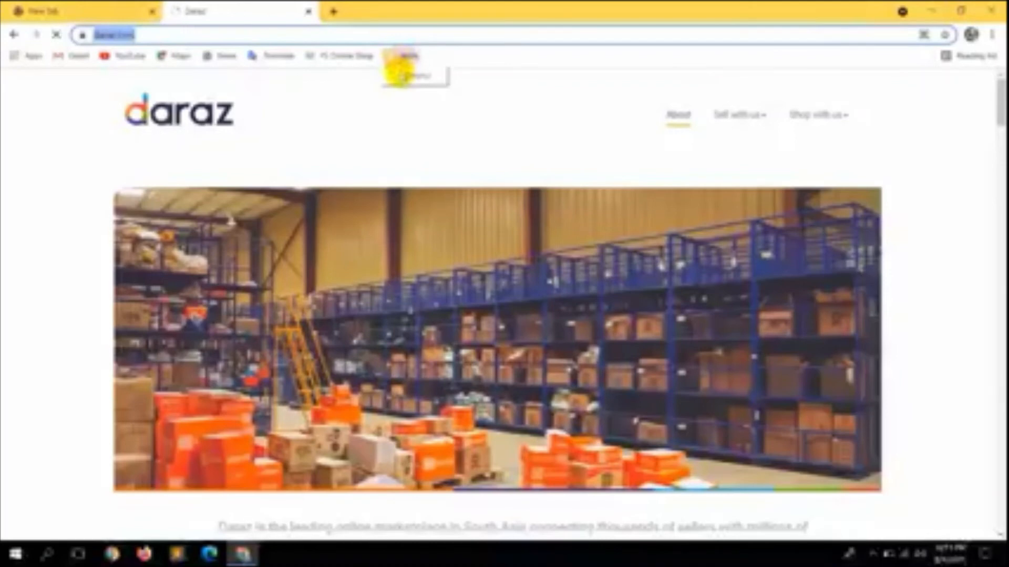
pyautogui.rightClick(398, 75)
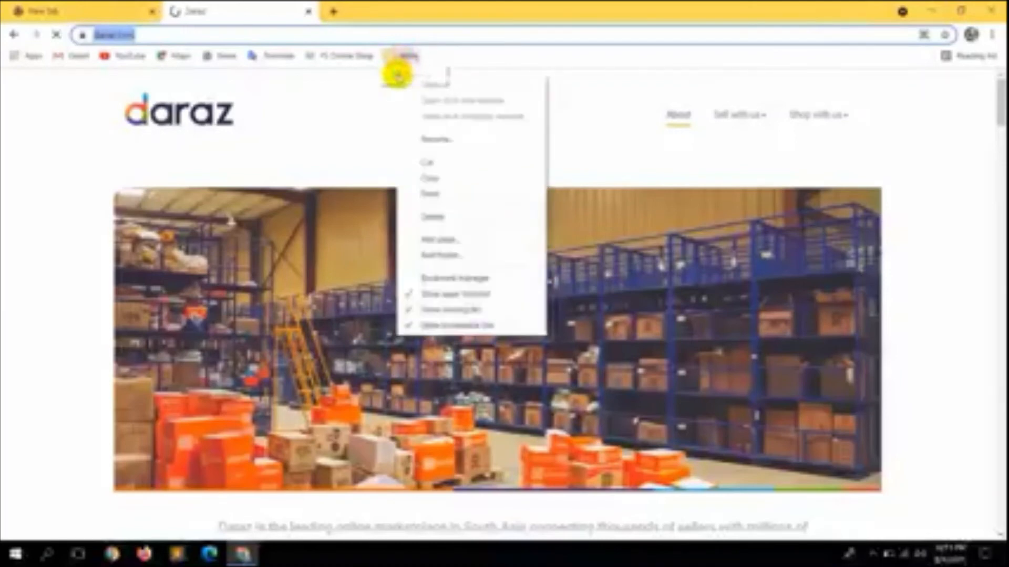
pyautogui.click(415, 240)
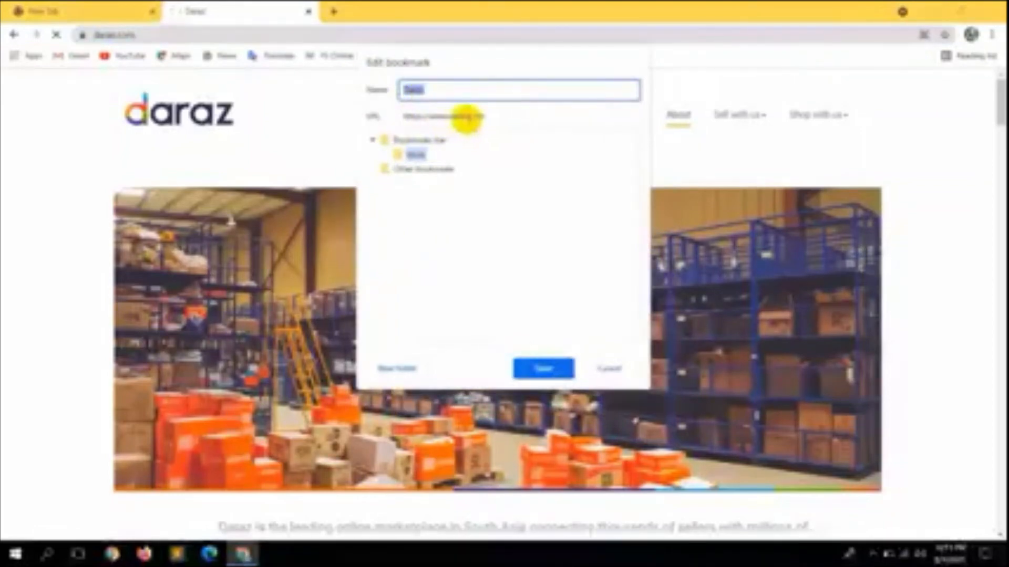
pyautogui.click(448, 91)
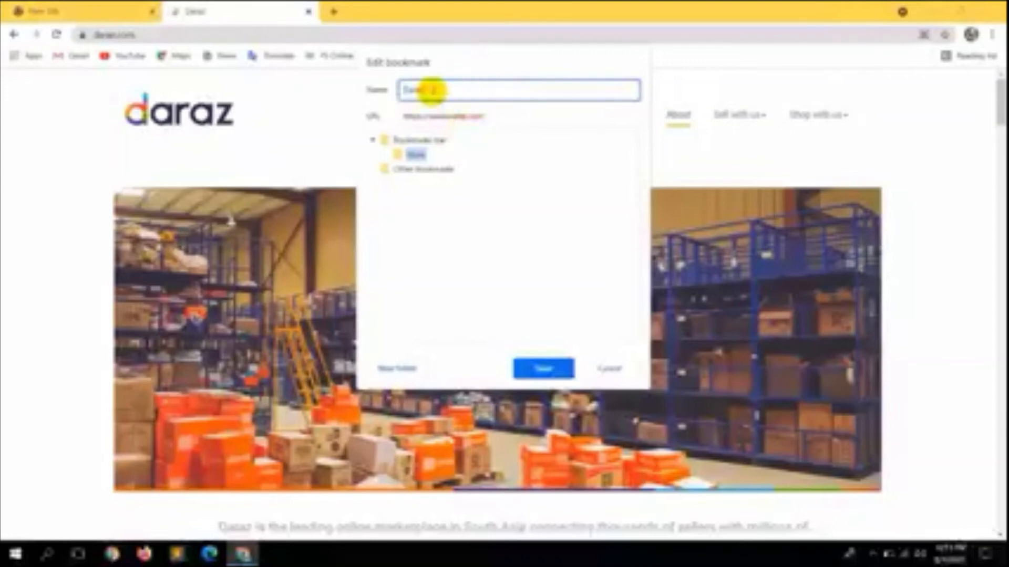
pyautogui.click(545, 369)
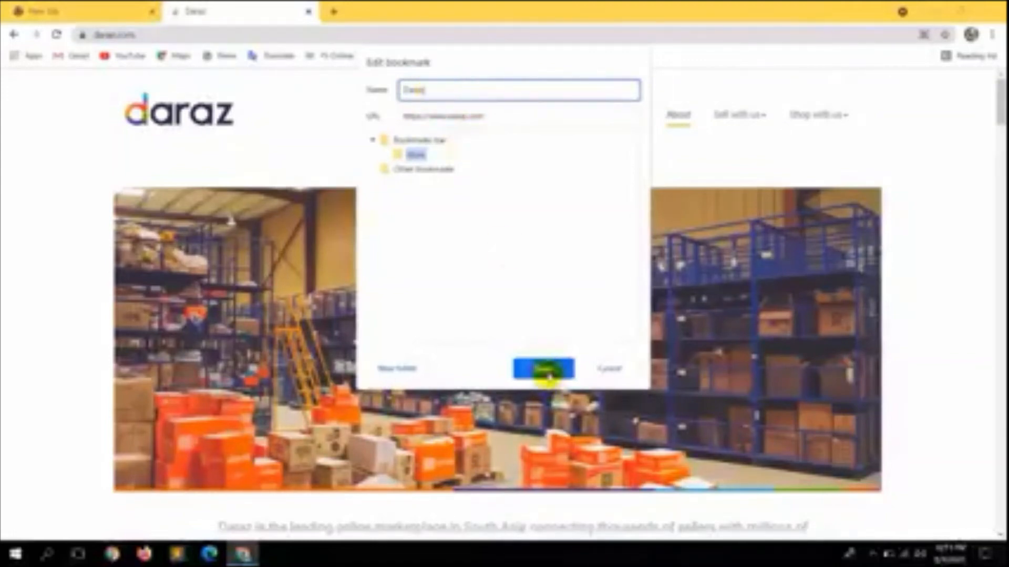
pyautogui.click(407, 55)
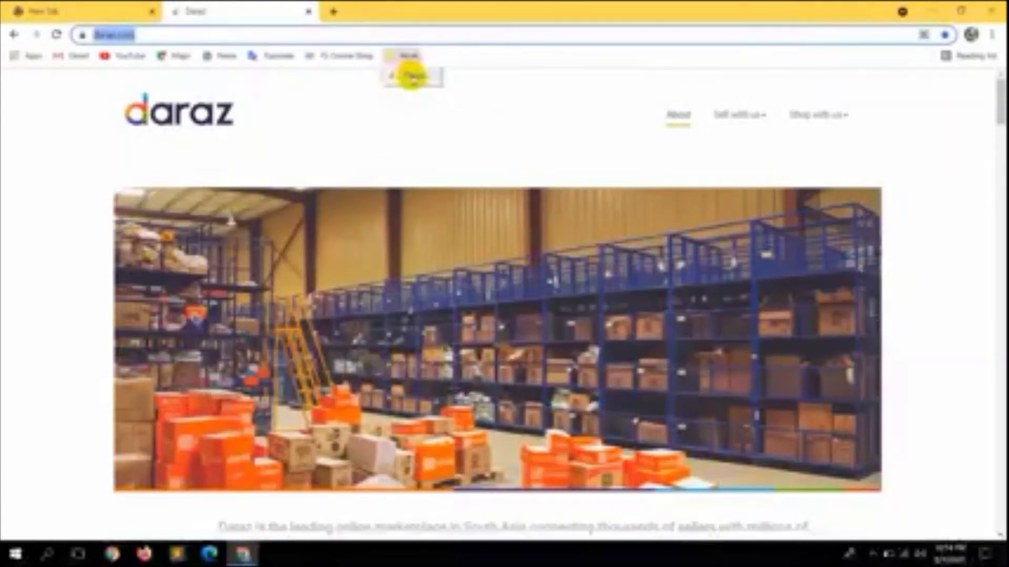
pyautogui.click(405, 76)
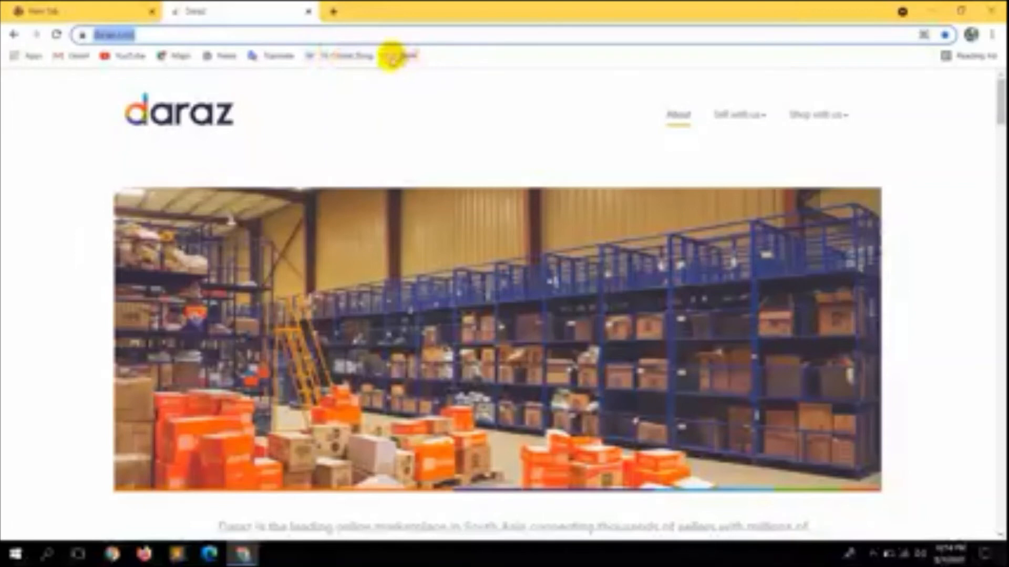
# Move the FS Online Shop bookmark from the bookmarks bar into the Work folder and check the folder's contents
pyautogui.click(329, 59)
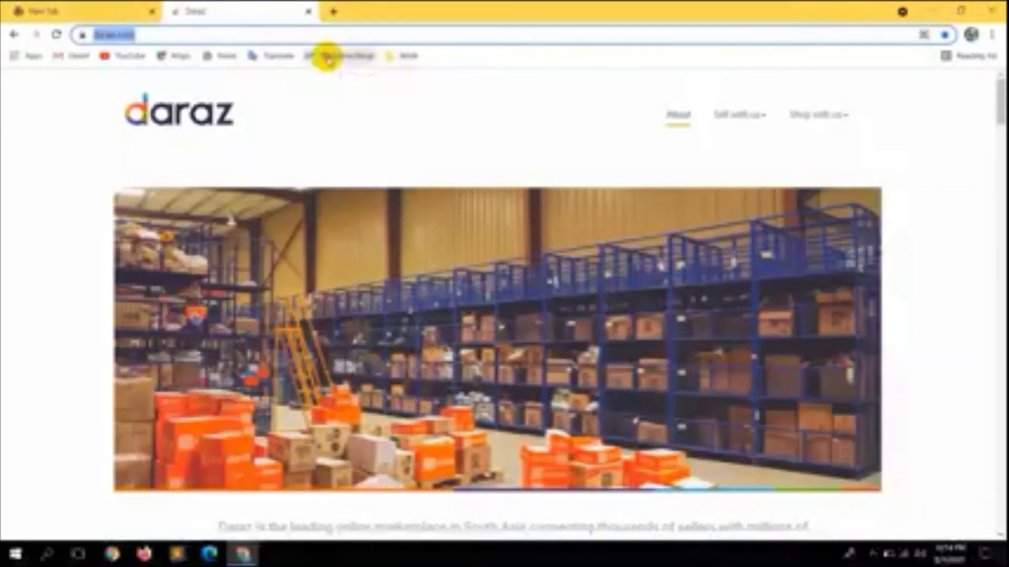
pyautogui.moveTo(327, 59); pyautogui.dragTo(403, 62)
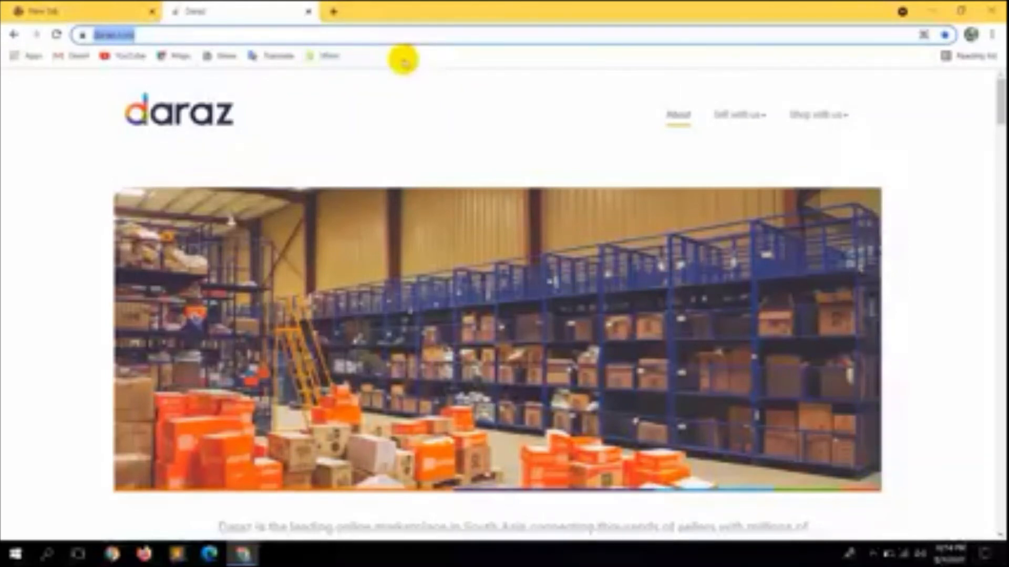
pyautogui.click(322, 56)
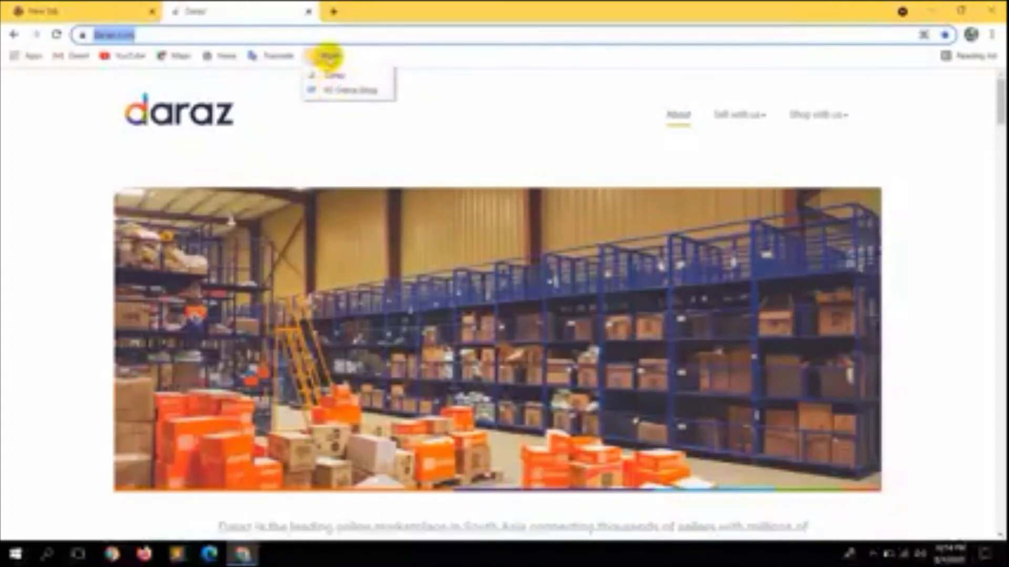
pyautogui.click(329, 57)
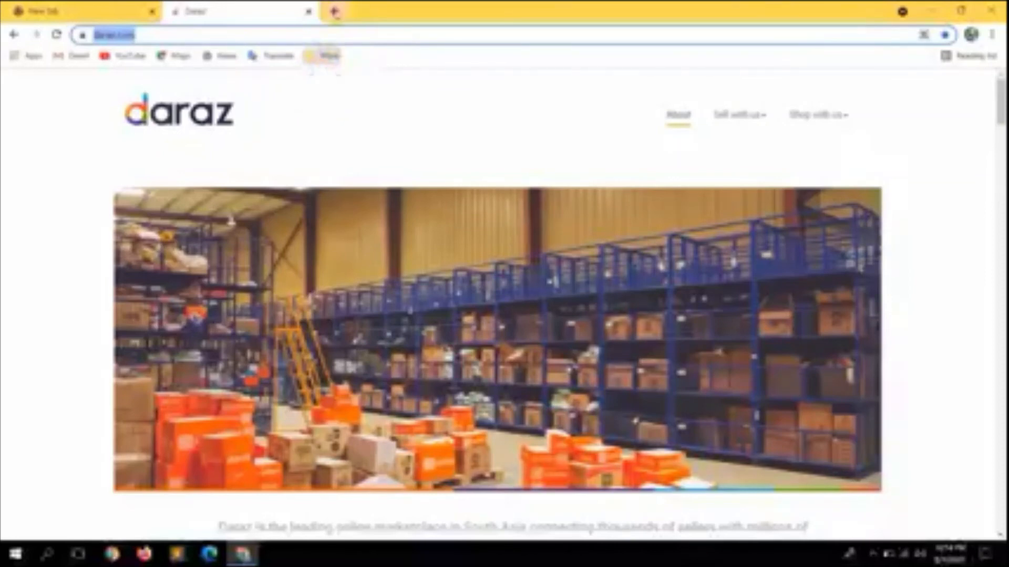
# On a new tab page, add a shortcut named "Daraz" using the copied Daraz web address
pyautogui.click(333, 11)
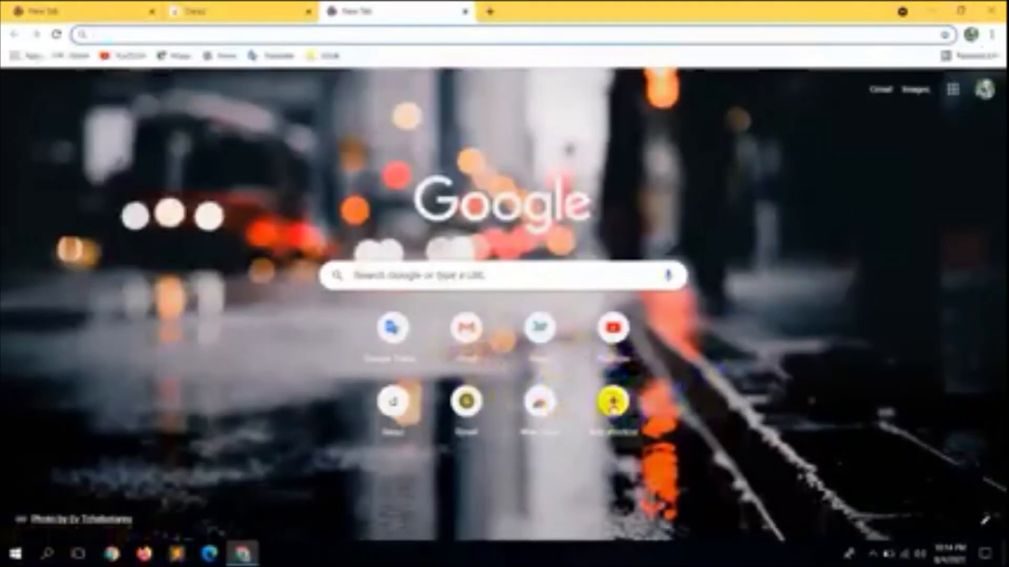
pyautogui.click(612, 402)
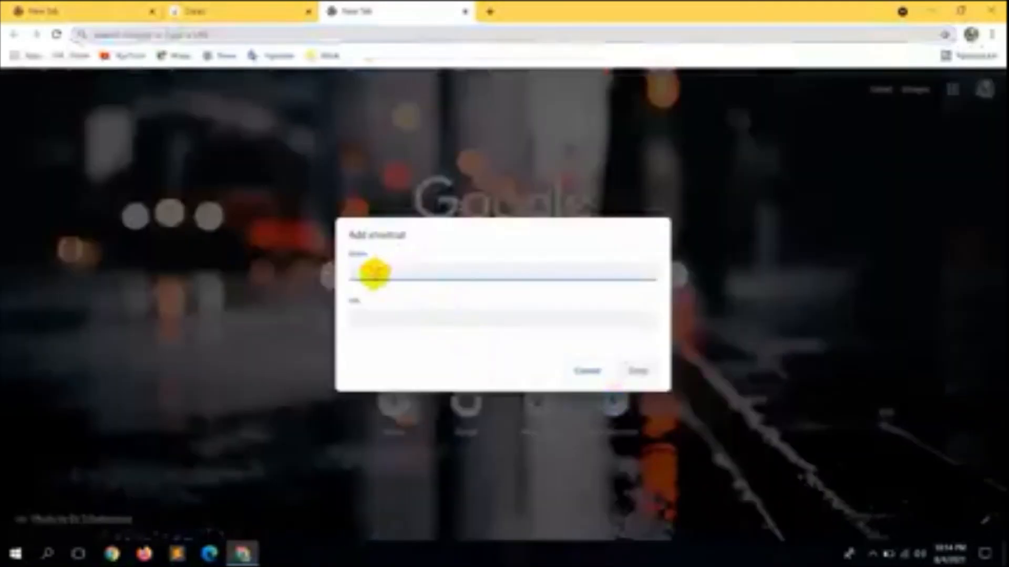
pyautogui.write('Daraz')
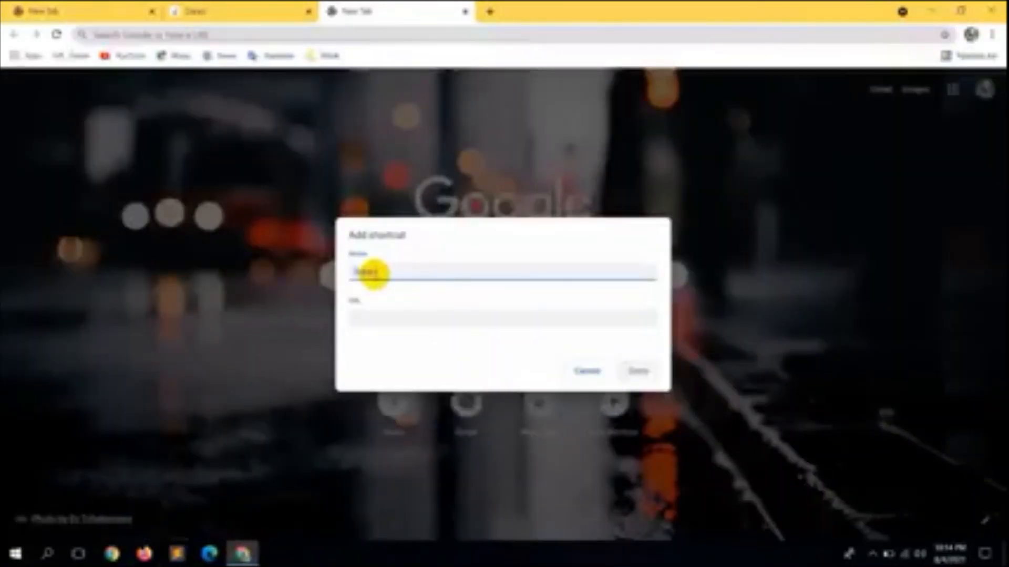
pyautogui.click(383, 316)
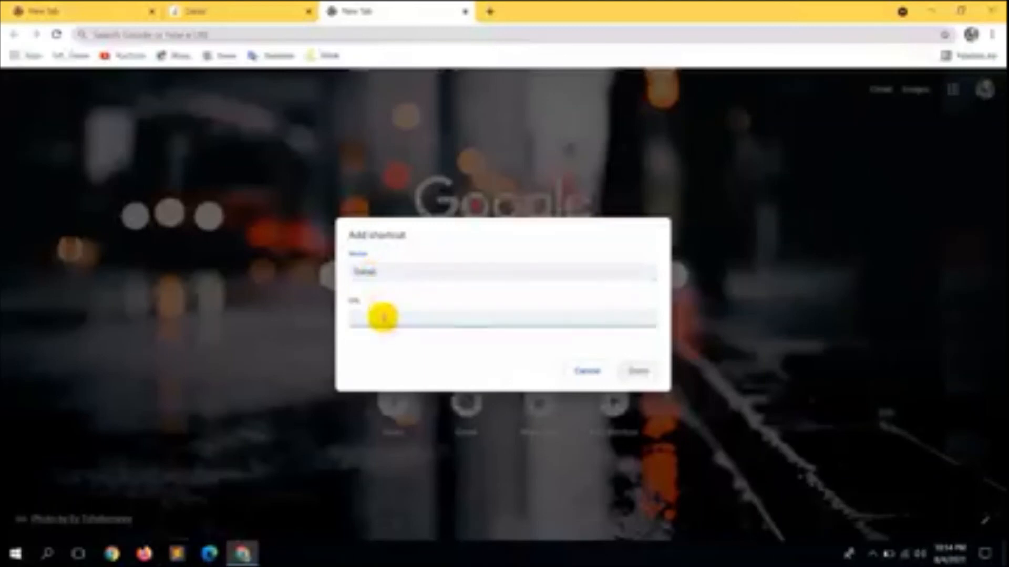
pyautogui.hotkey('ctrl', 'v')
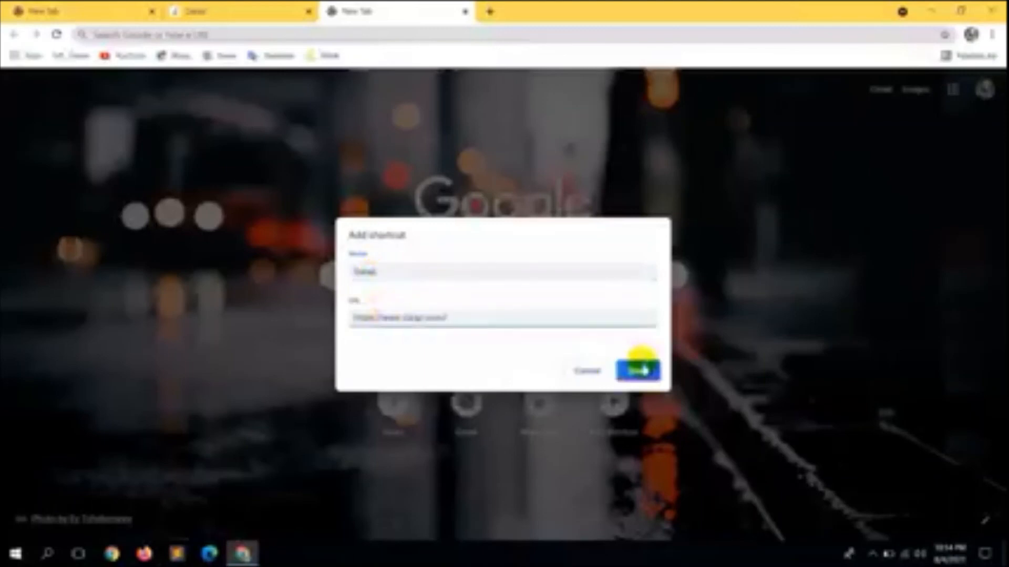
pyautogui.click(638, 371)
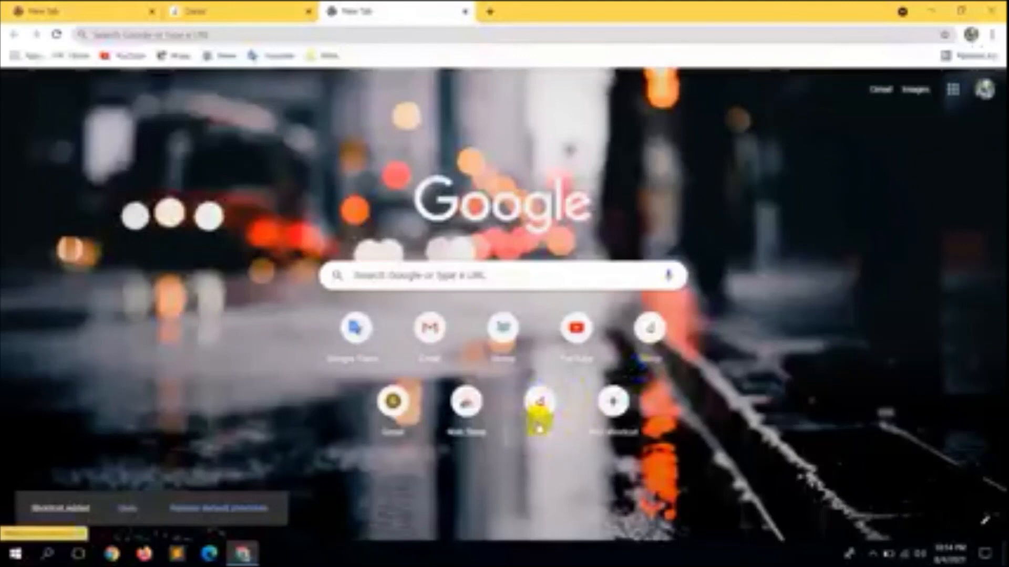